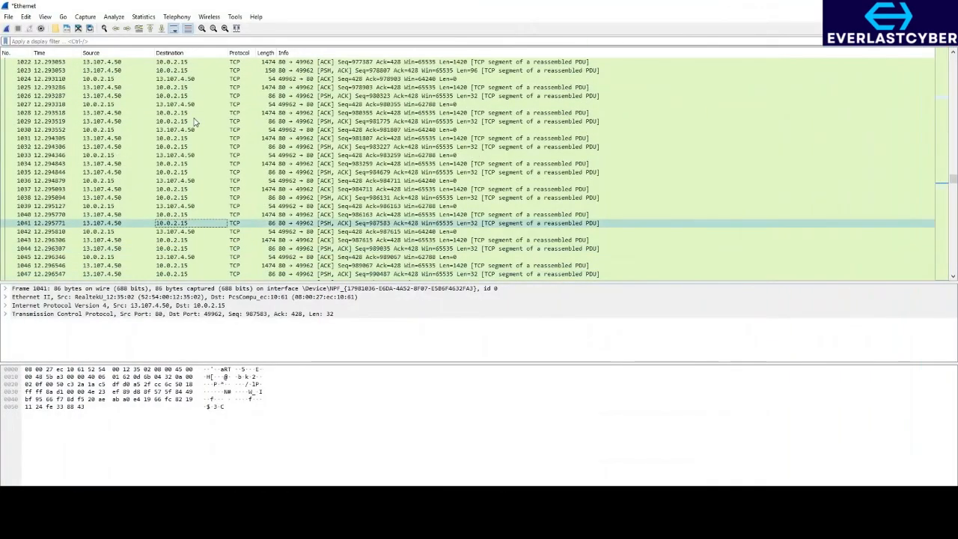
scroll(196, 122, down, 1)
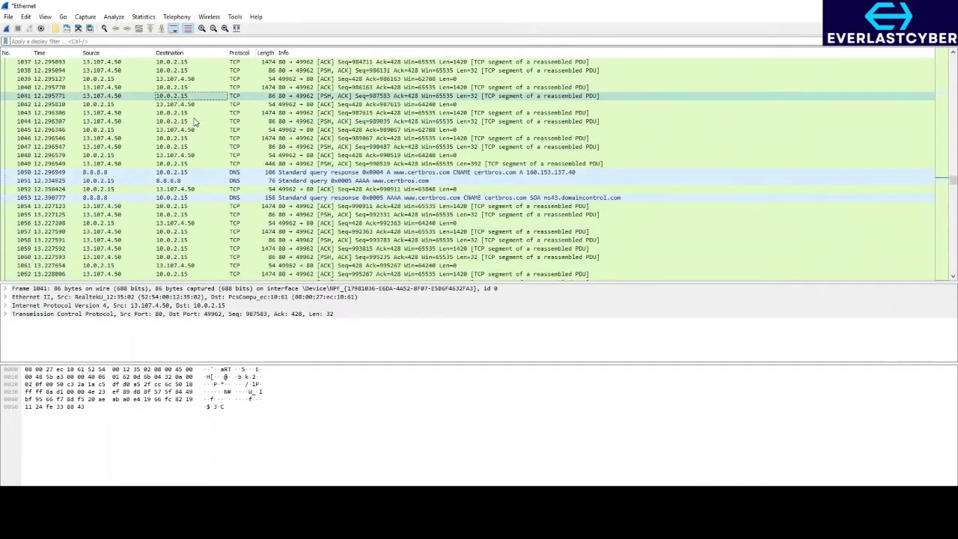
Step: Select the DNS query to 8.8.8.8 and reveal its UDP header with destination port 53
click(177, 182)
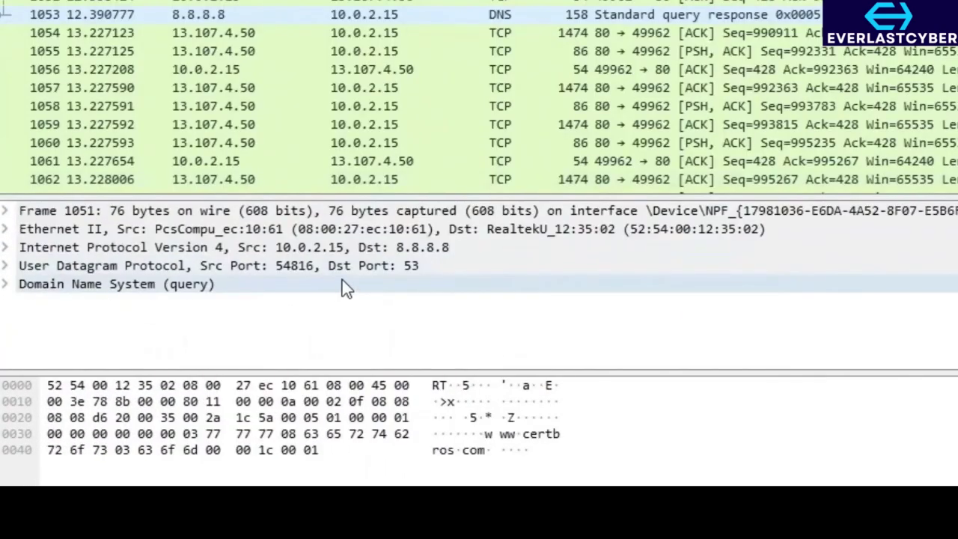
click(347, 274)
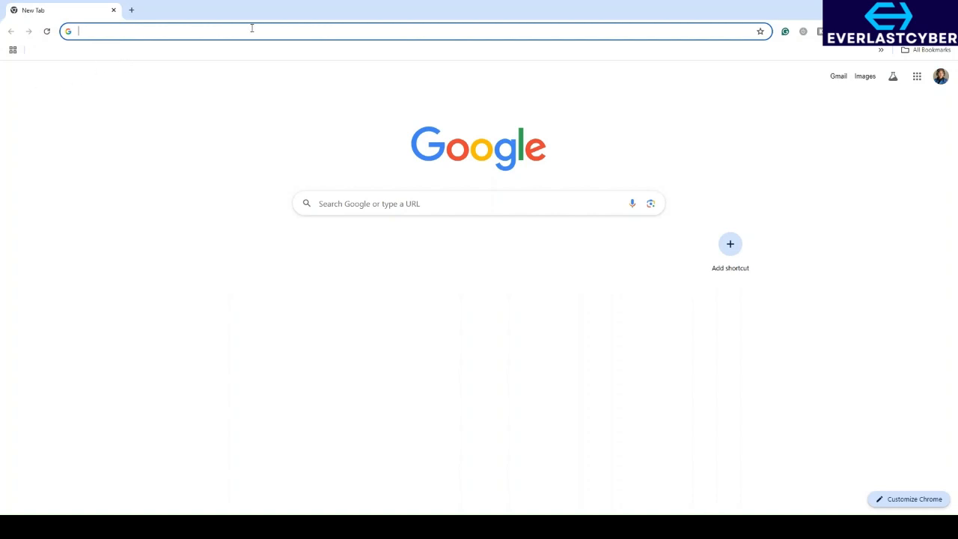
Step: Load everlastcyber.com in the new Chrome tab
click(303, 32)
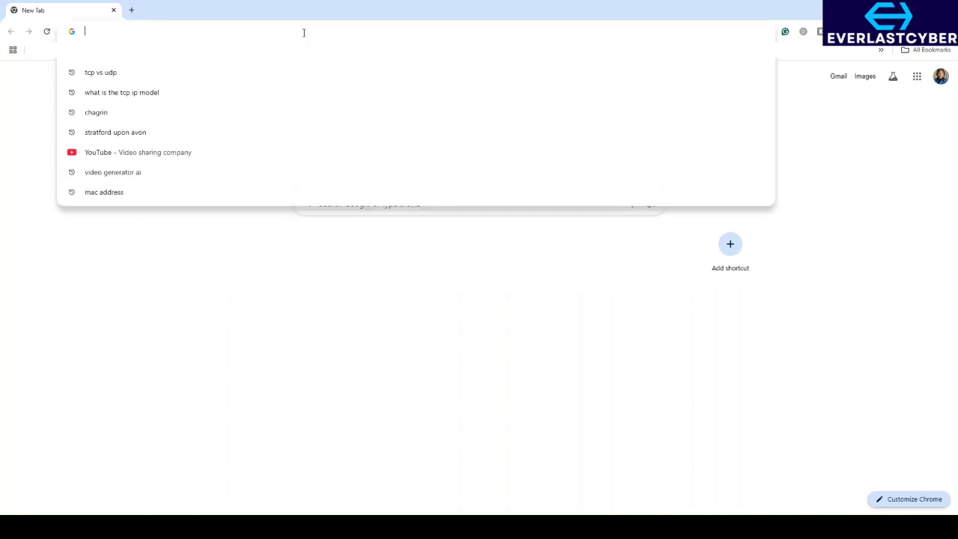
text(everlast)
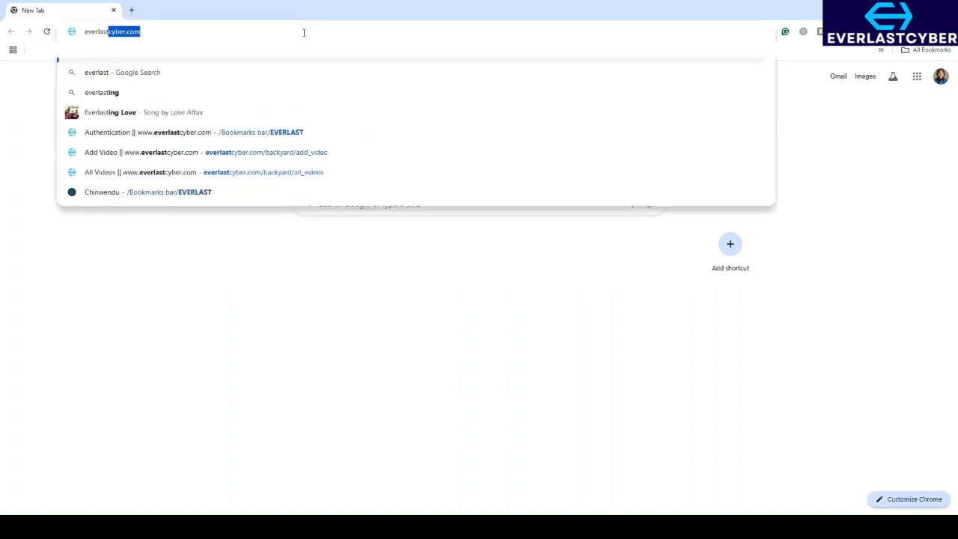
text(cyber)
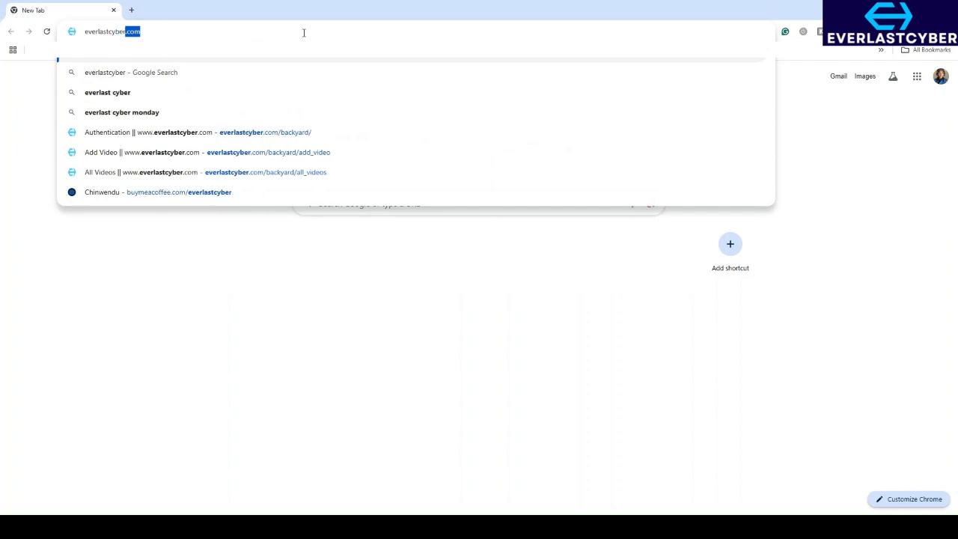
text(.com)
key(Return)
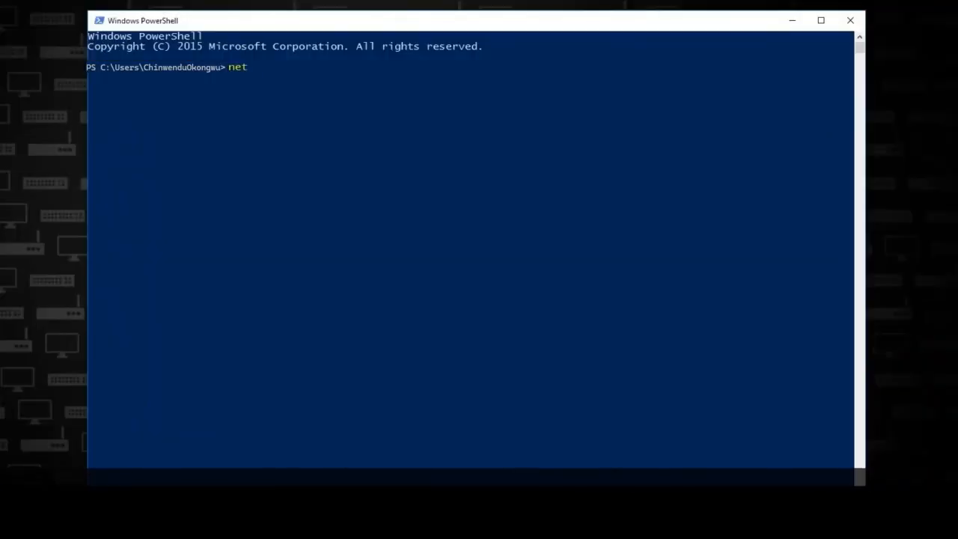
text(t -n)
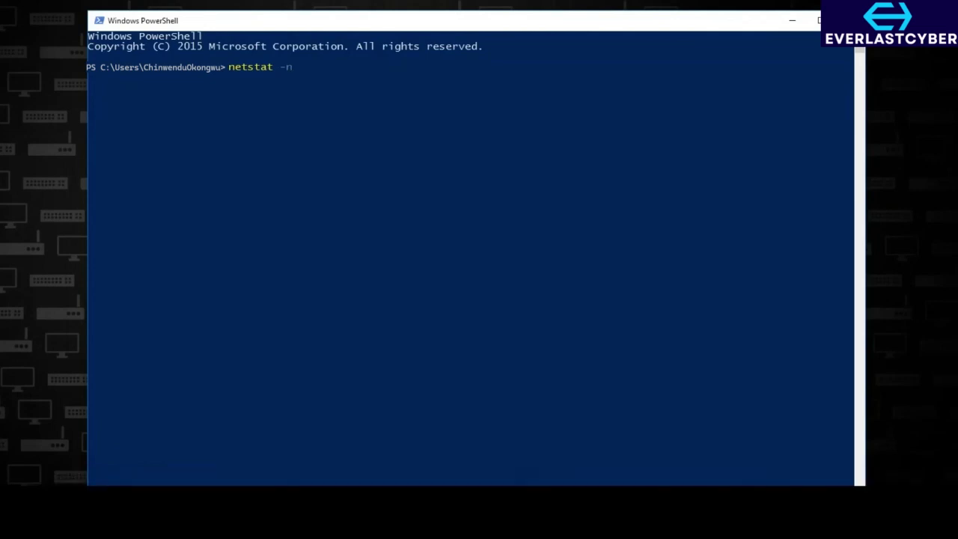
Step: Run netstat -n to list active connections with numeric addresses and ports
key(Return)
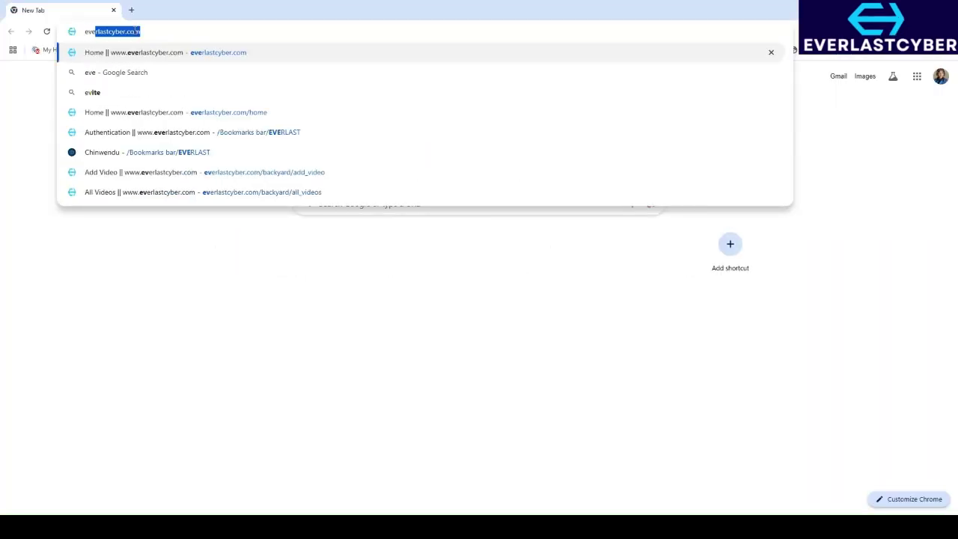
text(rlastcyber)
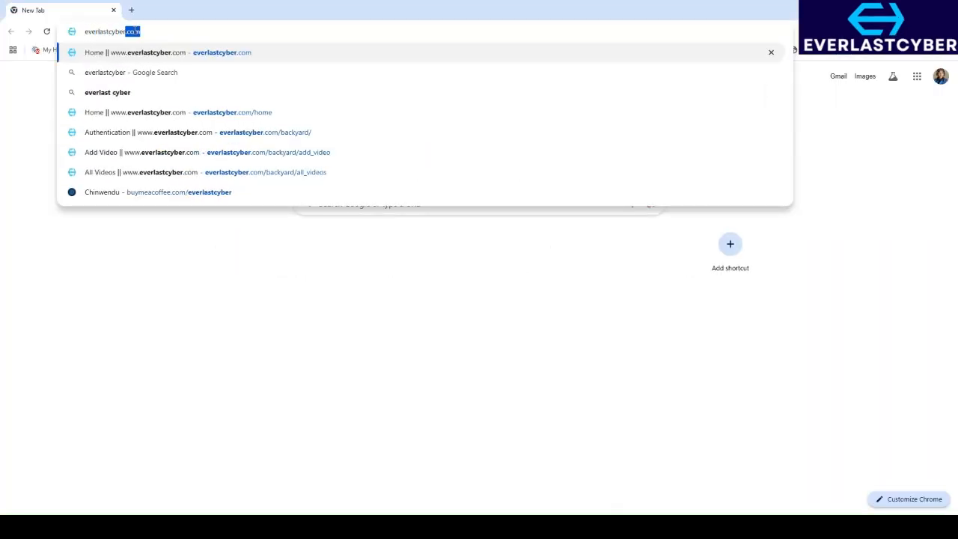
text(.com:80)
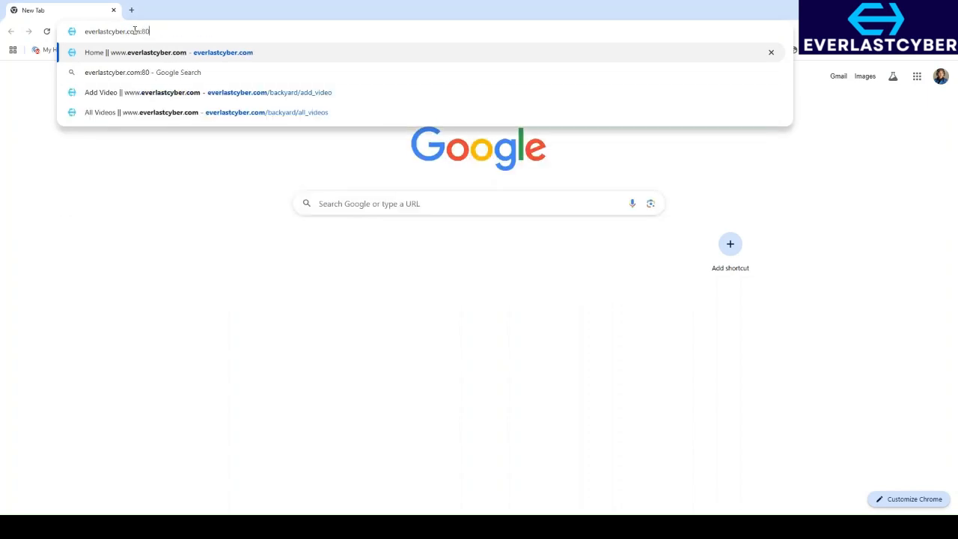
Step: Request everlastcyber.com explicitly on port 80, loading the same home page
key(Return)
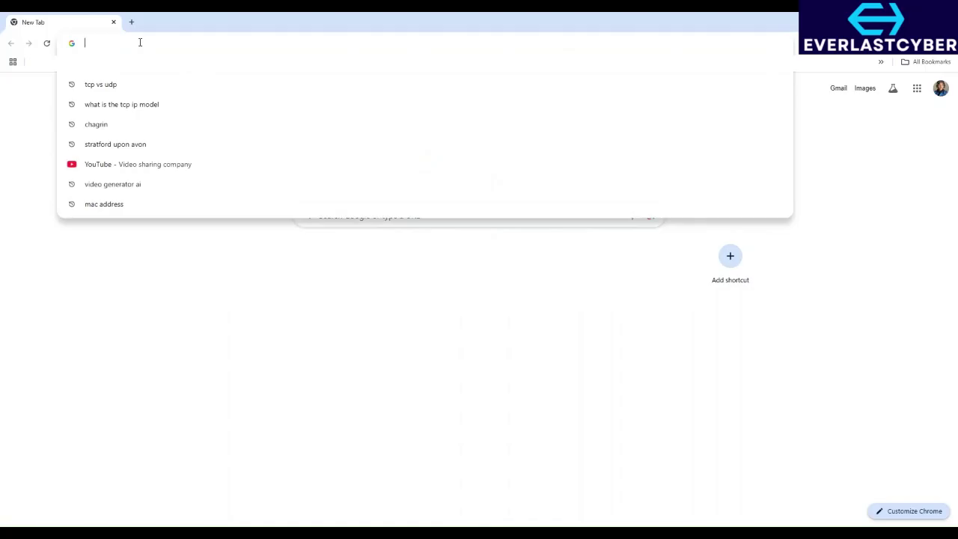
text(everlast)
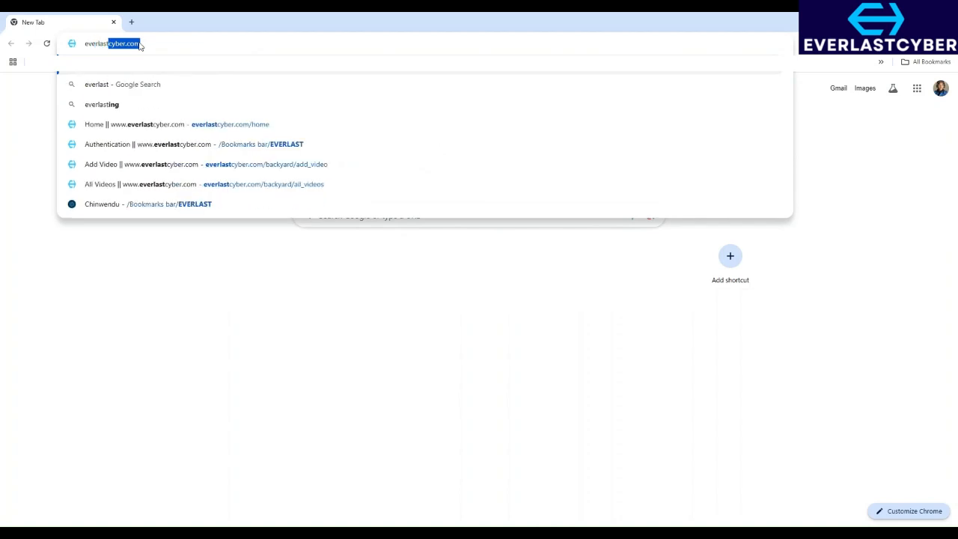
text(cyber)
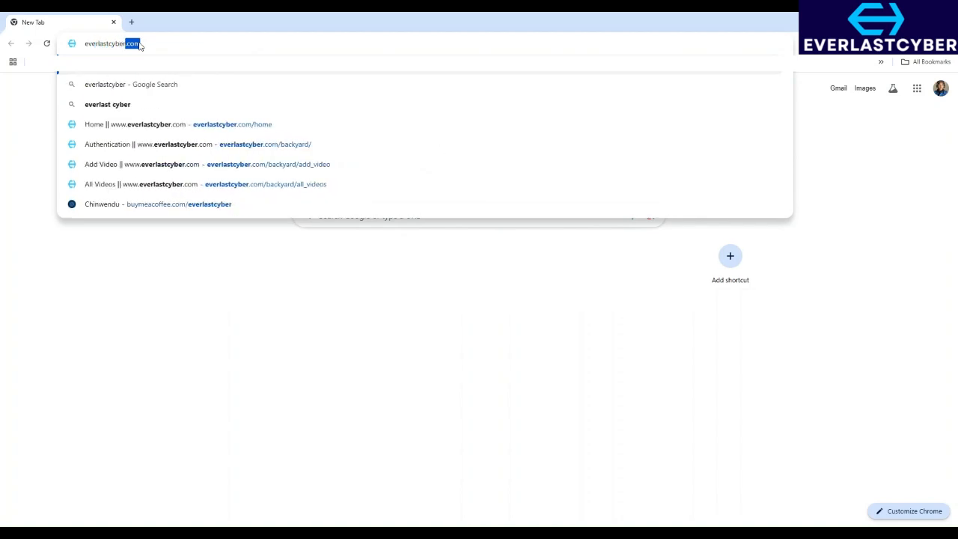
text(.com)
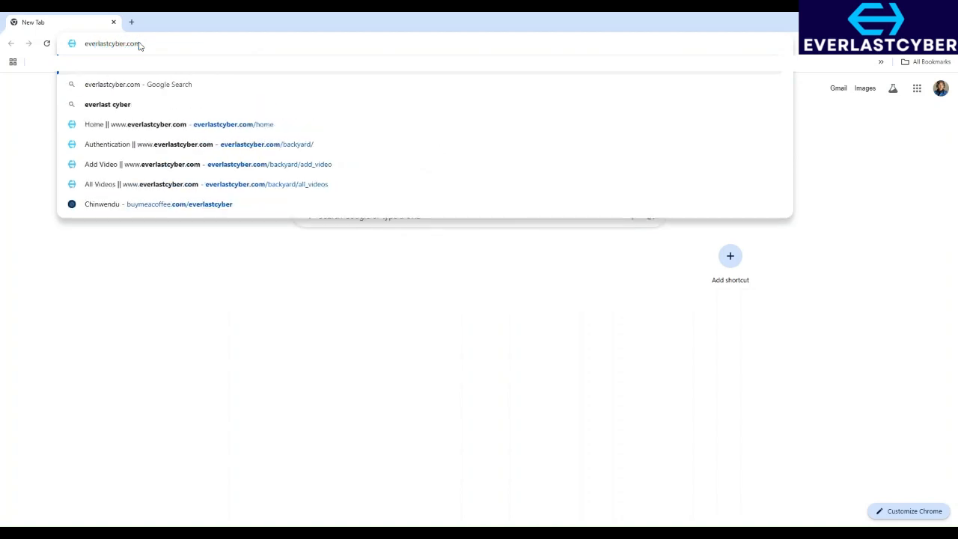
text(:53)
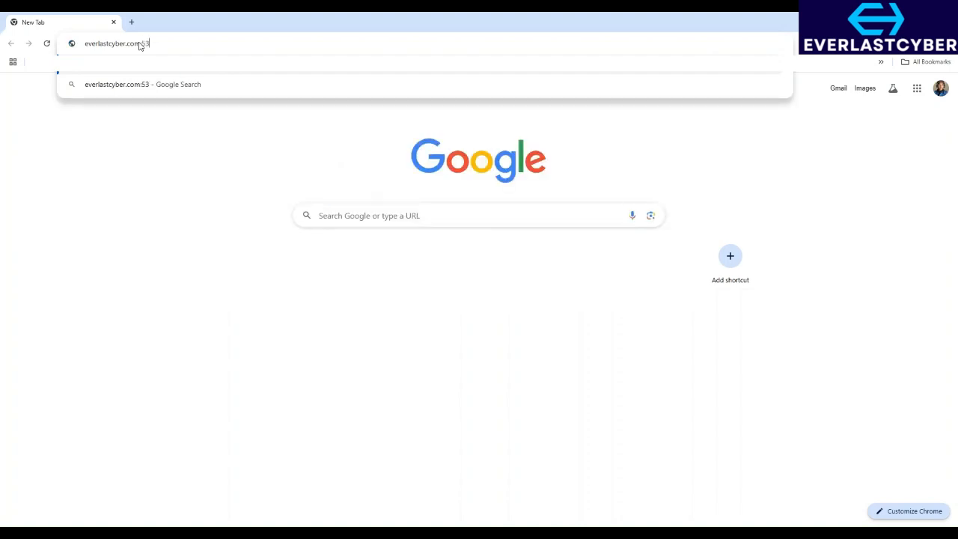
Step: Request everlastcyber.com on port 53, ending on an ERR_UNSAFE_PORT error page
key(Return)
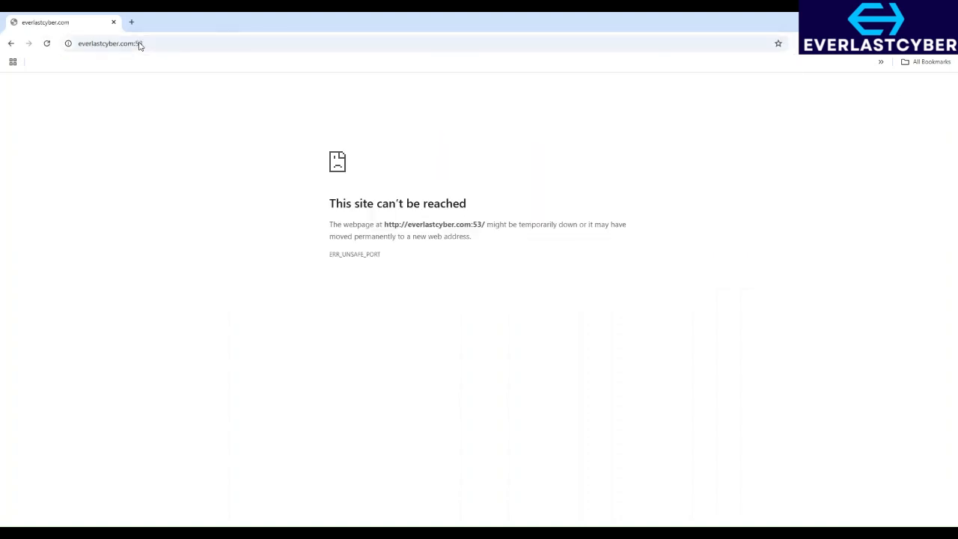